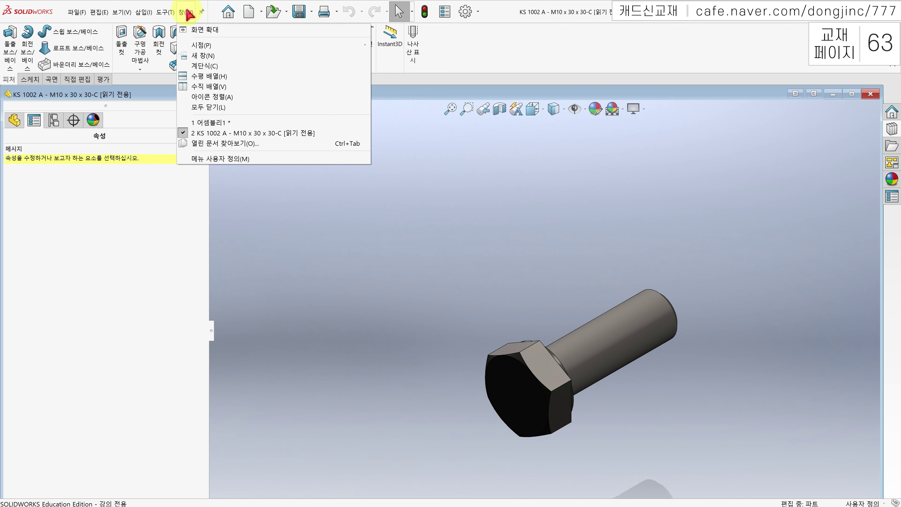
- Switch to the open assembly 어셈블리1 and back to the KS 1002 A - M10 x 30 x 30-C bolt document, and maximize its window
click(216, 123)
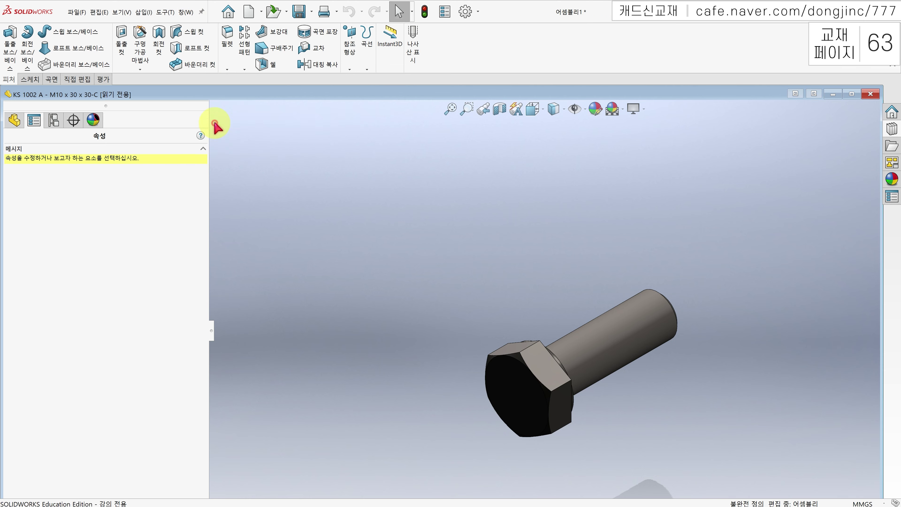
click(186, 12)
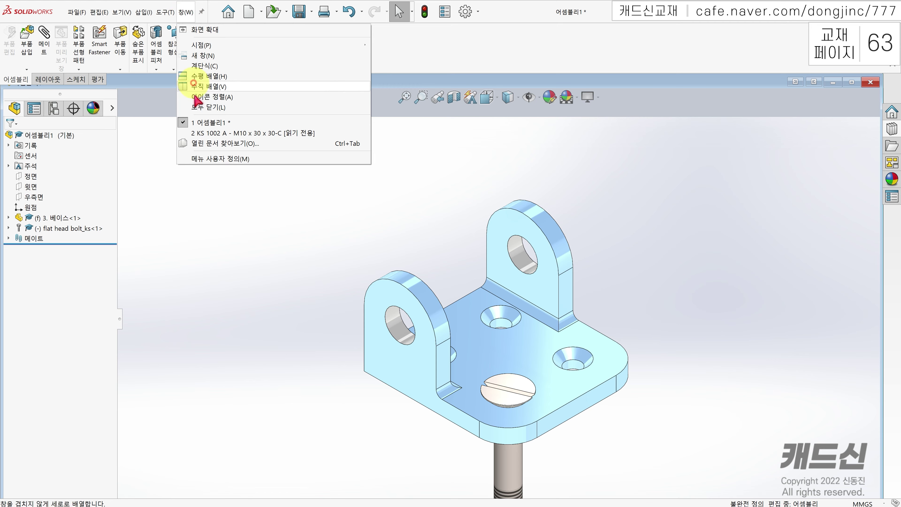
click(209, 134)
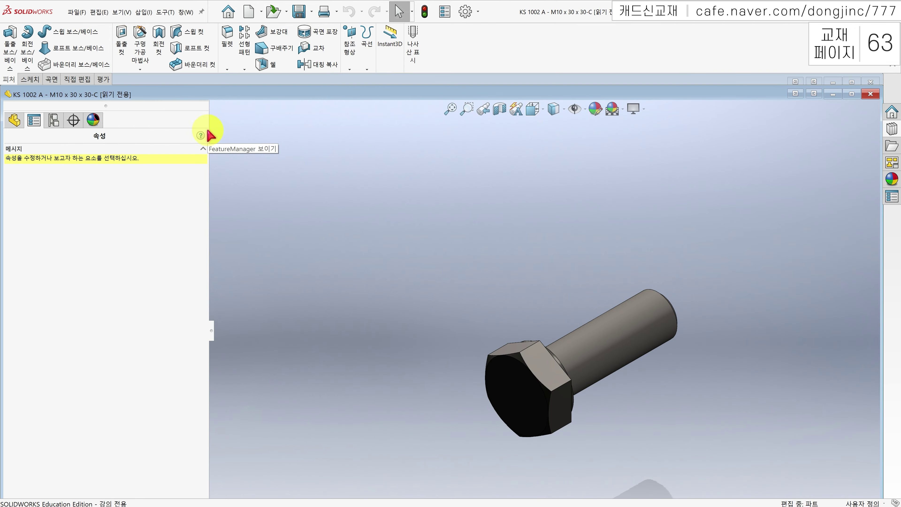
click(851, 93)
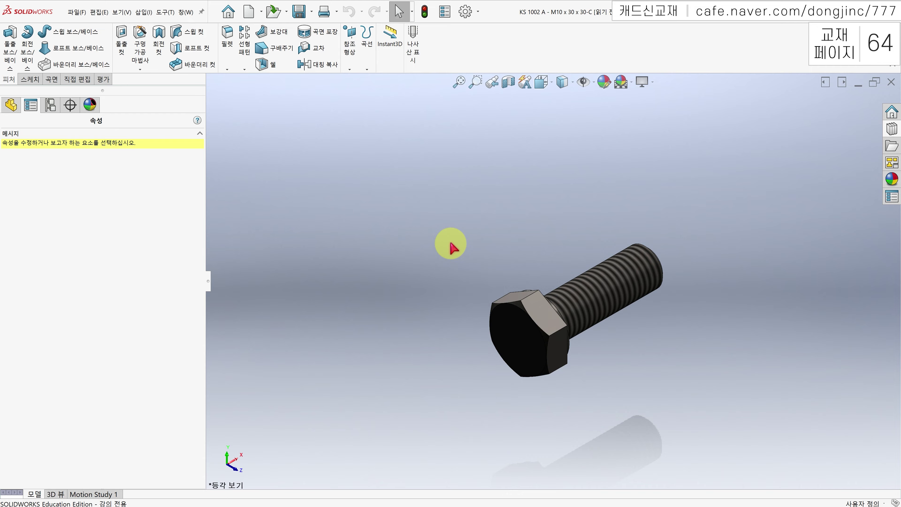
- Save the bolt part under its existing name in the desktop textbook files' 교재 첨부 파일(규격품 미포함) > 연습도면1. 경첩 folder
click(311, 12)
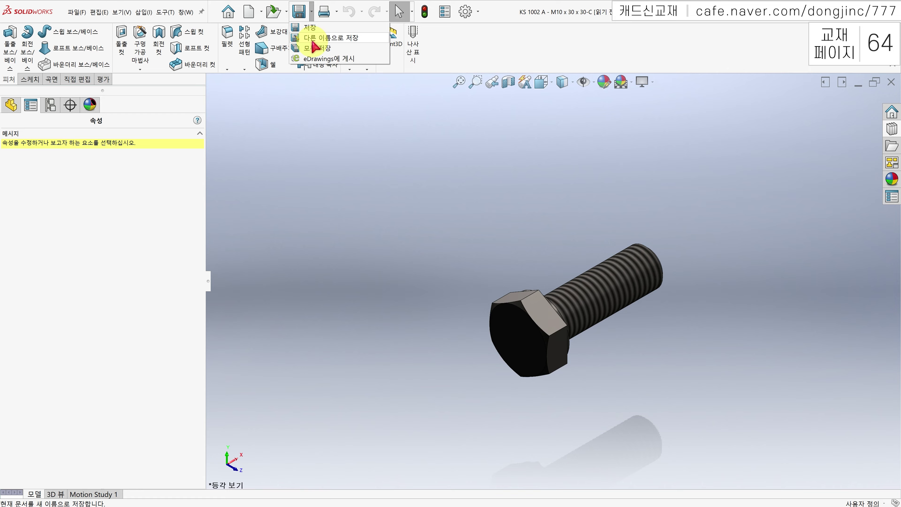
click(299, 16)
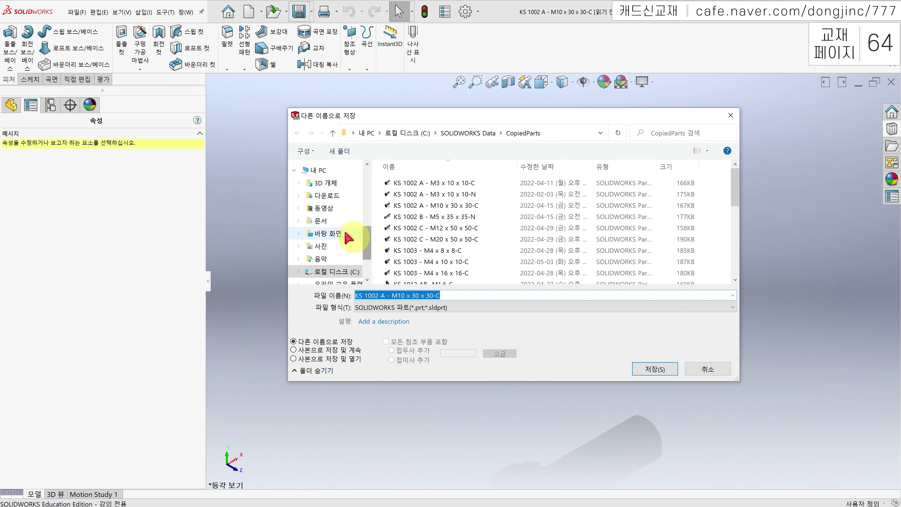
click(335, 236)
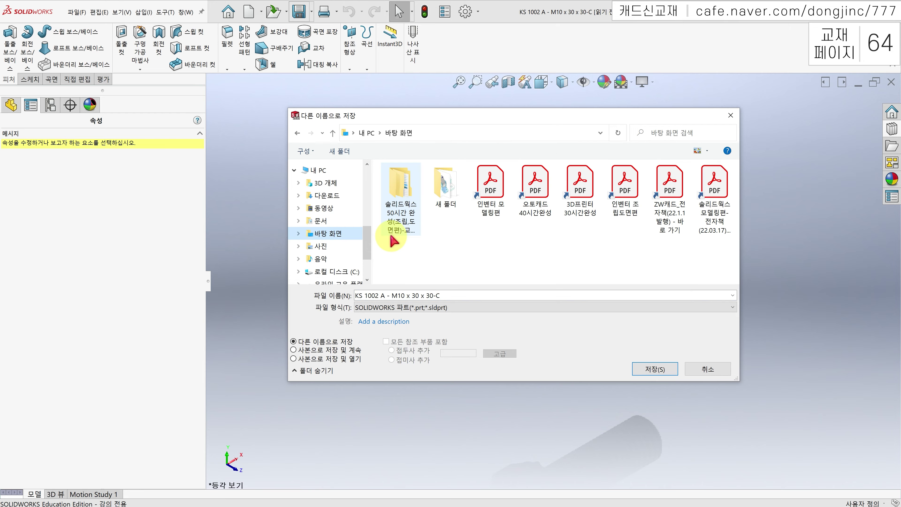
double_click(410, 205)
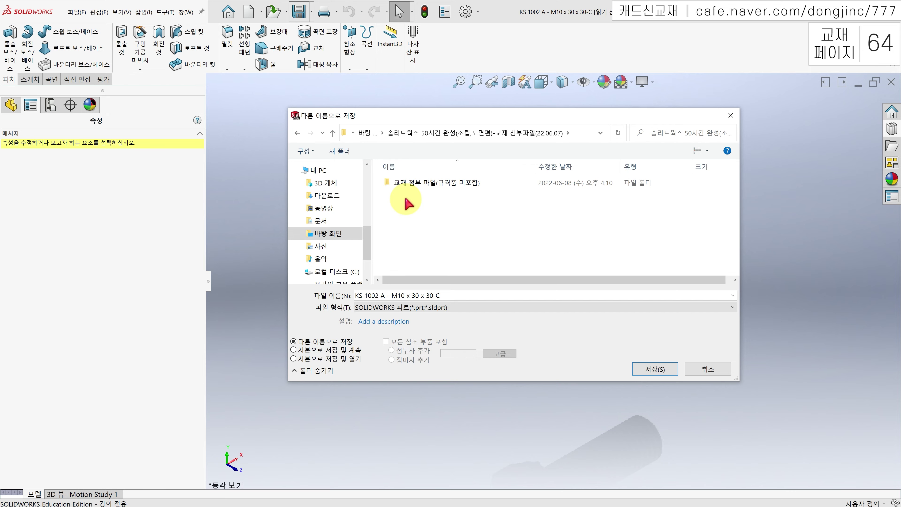
double_click(433, 188)
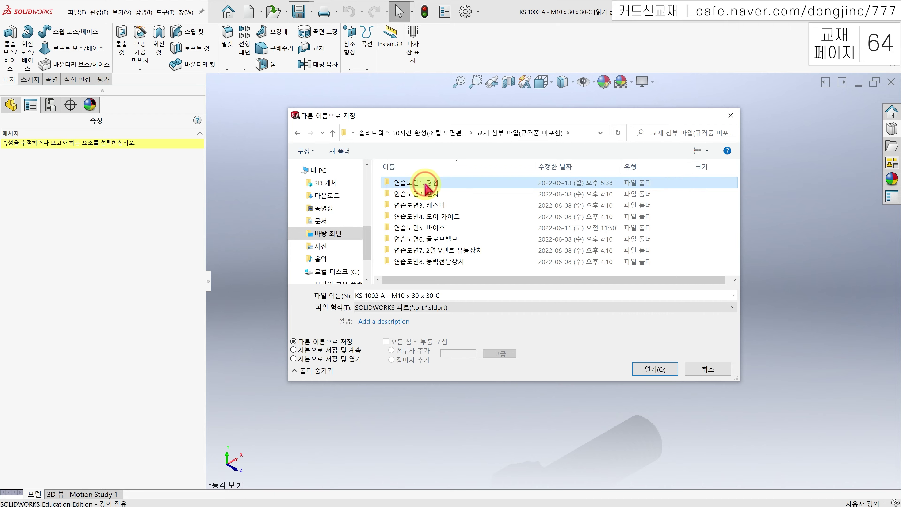
double_click(427, 185)
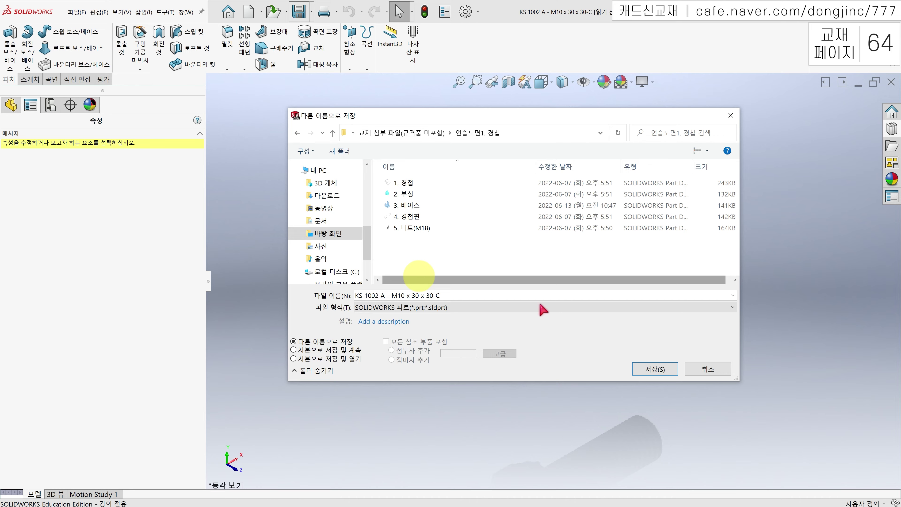
click(650, 371)
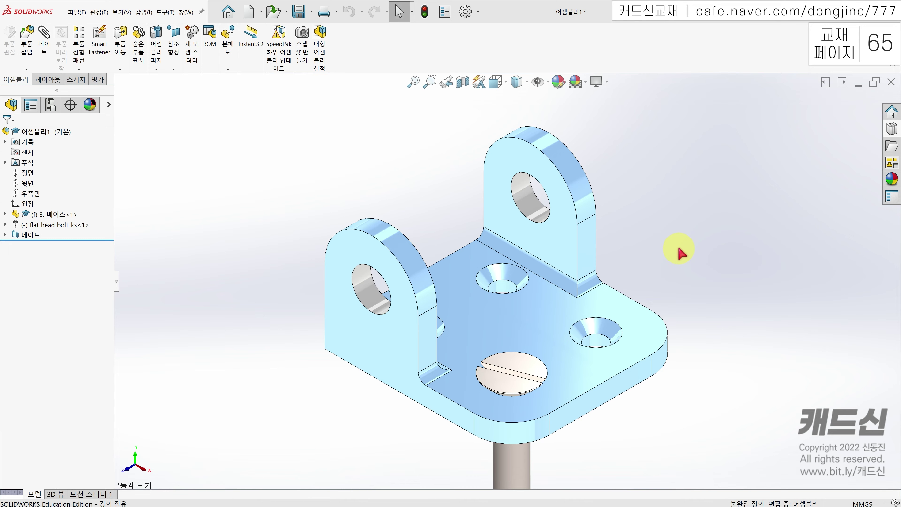
- Insert the KS 1002 A - M10 x 30 x 30-C bolt from the design library's 연습도면1. 경첩 folder beside the base in the assembly
click(889, 129)
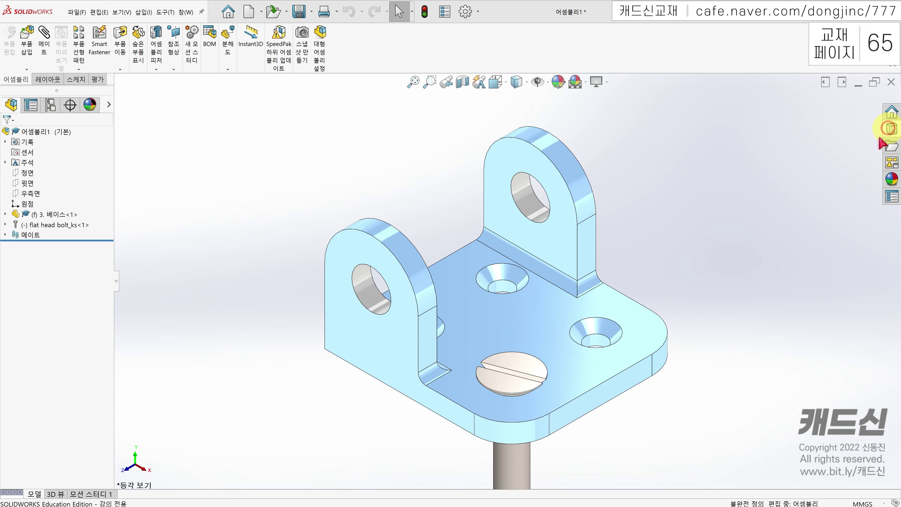
scroll(844, 151, up, 8)
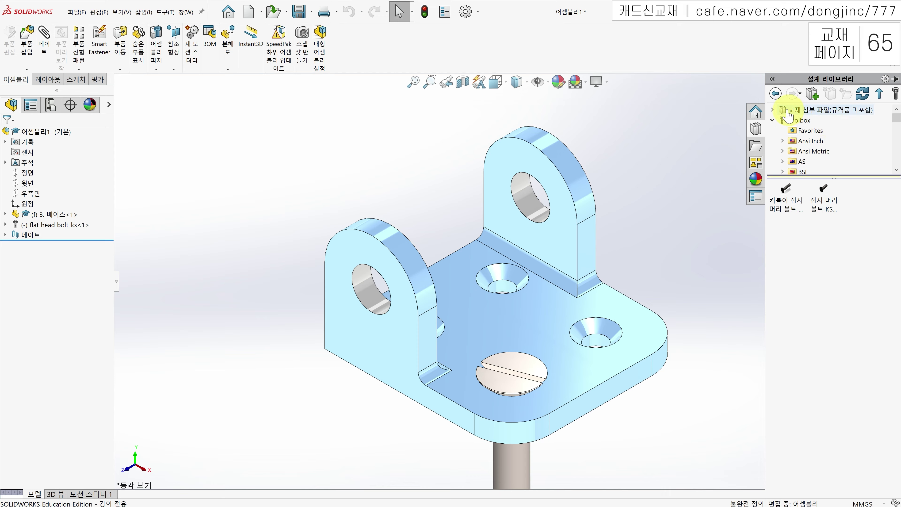
click(786, 112)
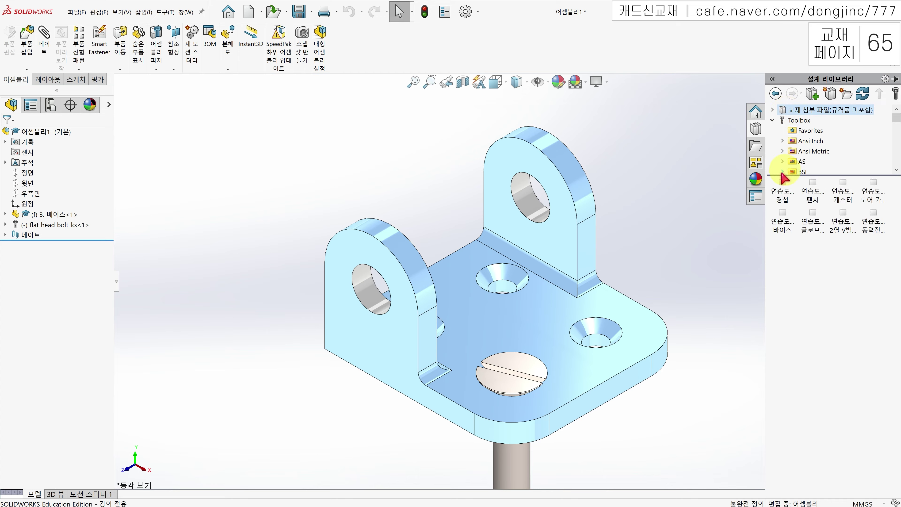
double_click(789, 191)
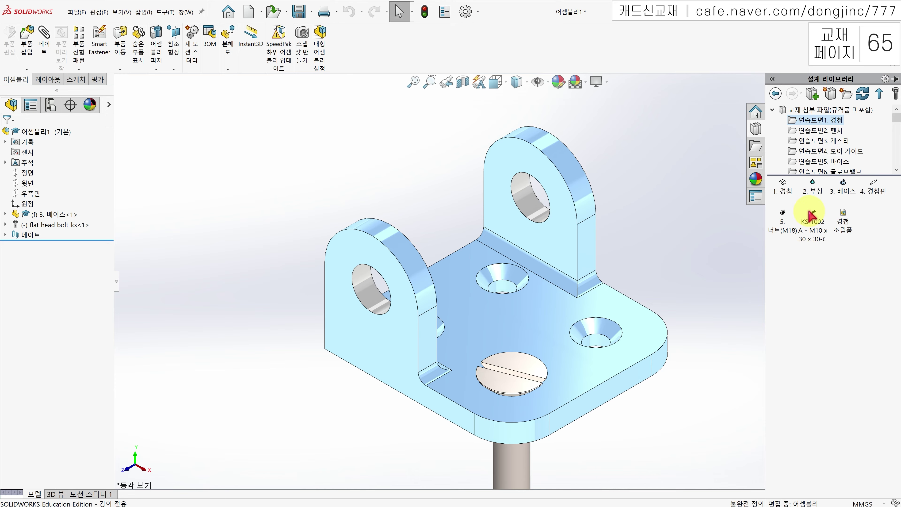
drag(812, 215, 282, 175)
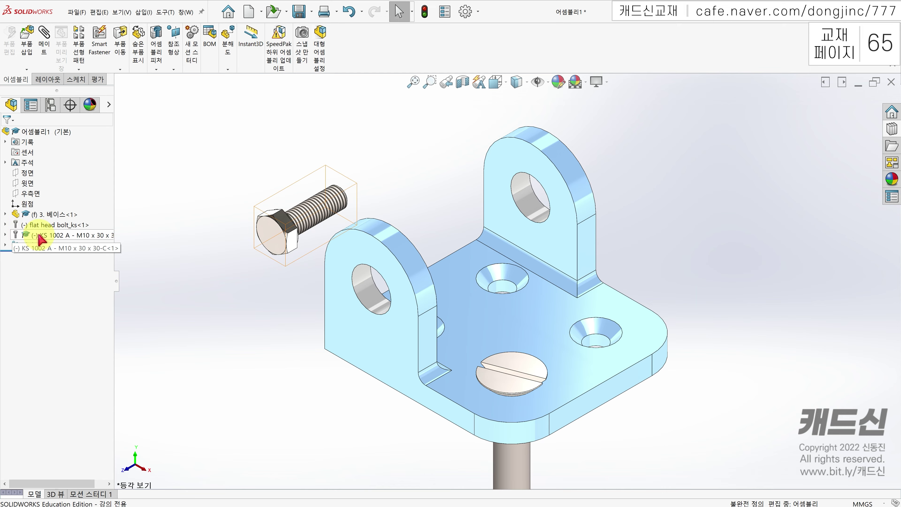
- Examine the inserted hex bolt's component properties for its model document path, leaving them unchanged
click(17, 235)
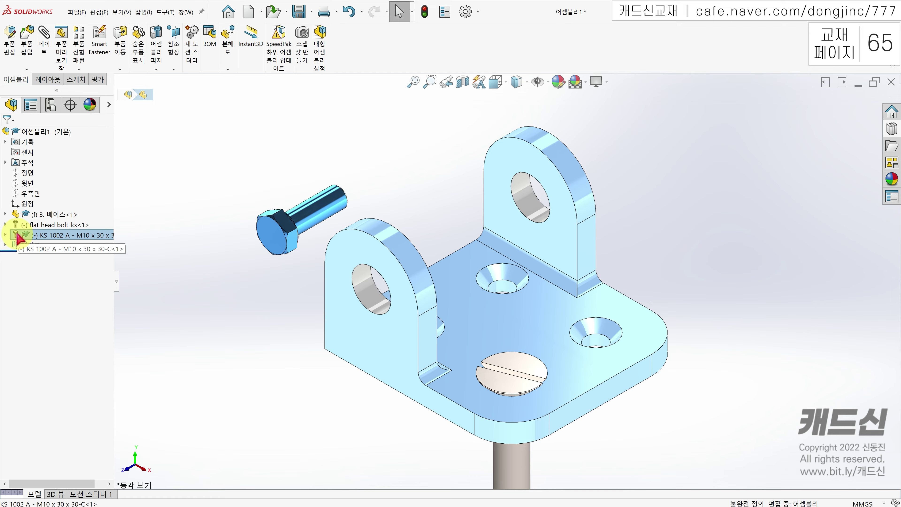
click(192, 219)
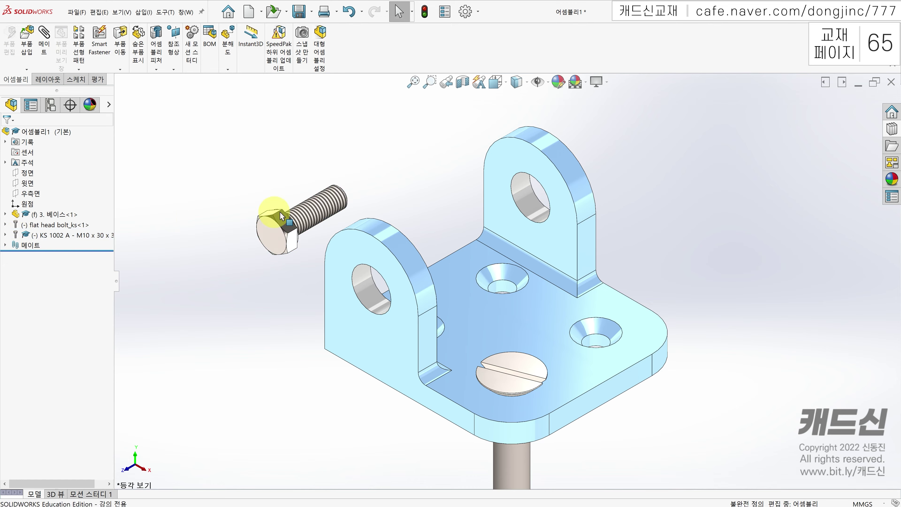
right_click(304, 213)
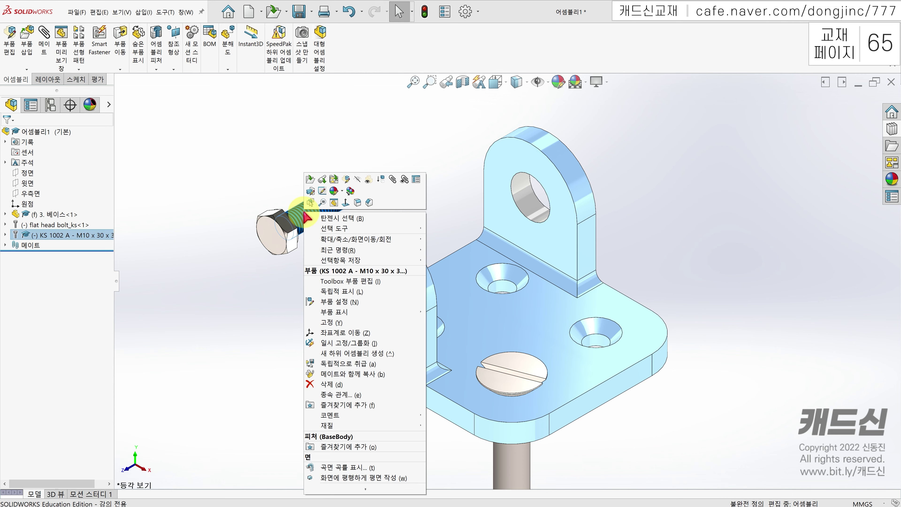
click(415, 180)
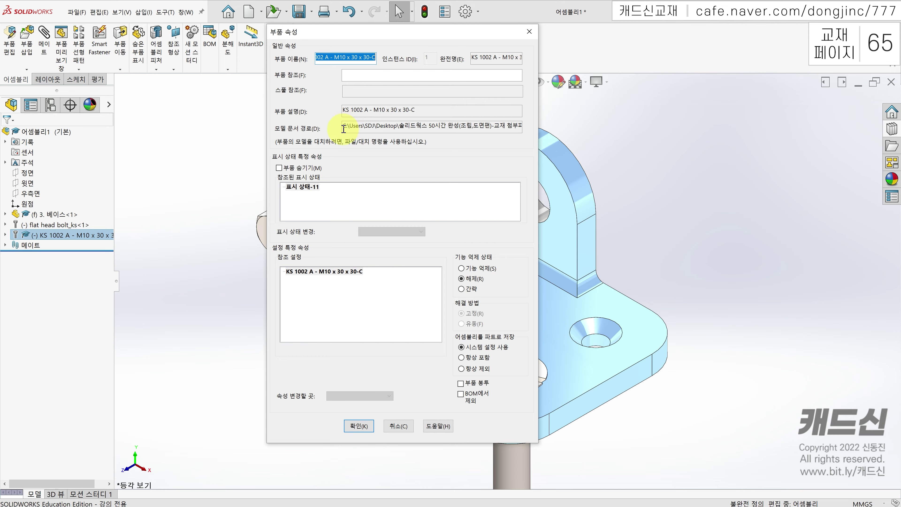
drag(343, 129, 507, 132)
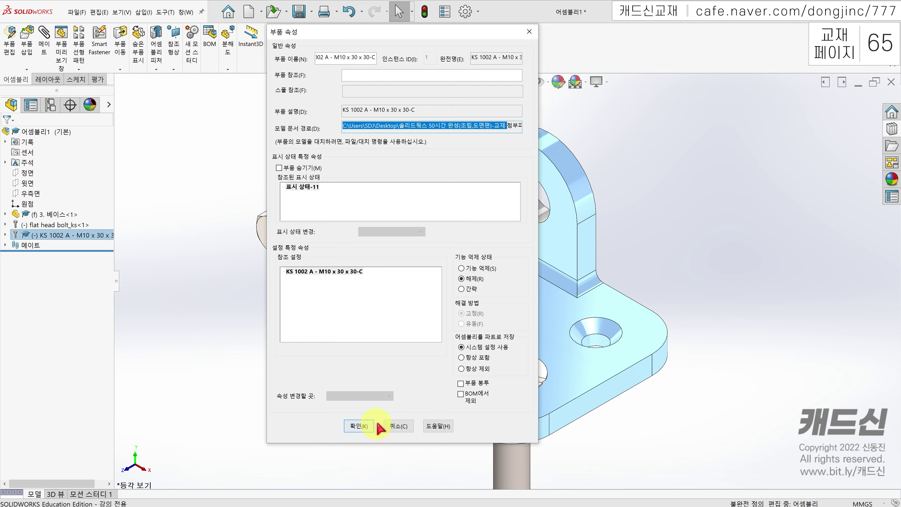
click(394, 426)
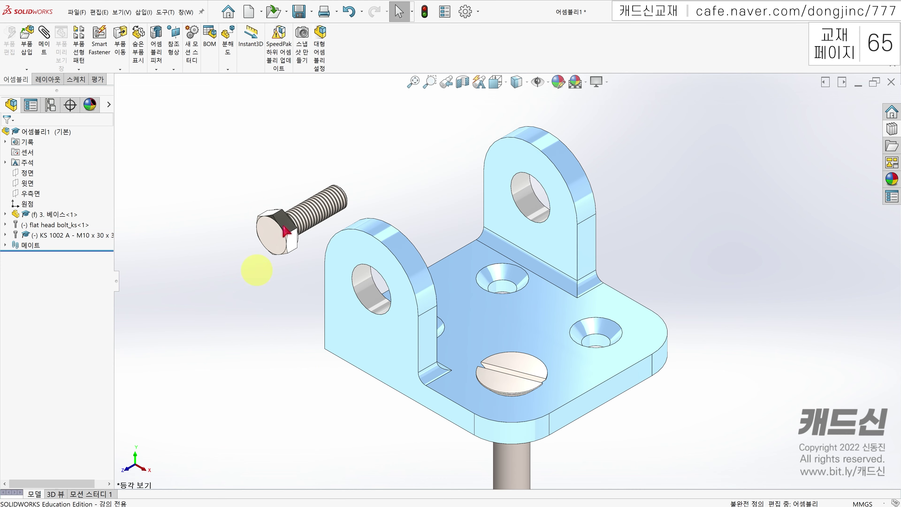
- Edit the hex bolt as a Toolbox component and set its size to M6
right_click(312, 212)
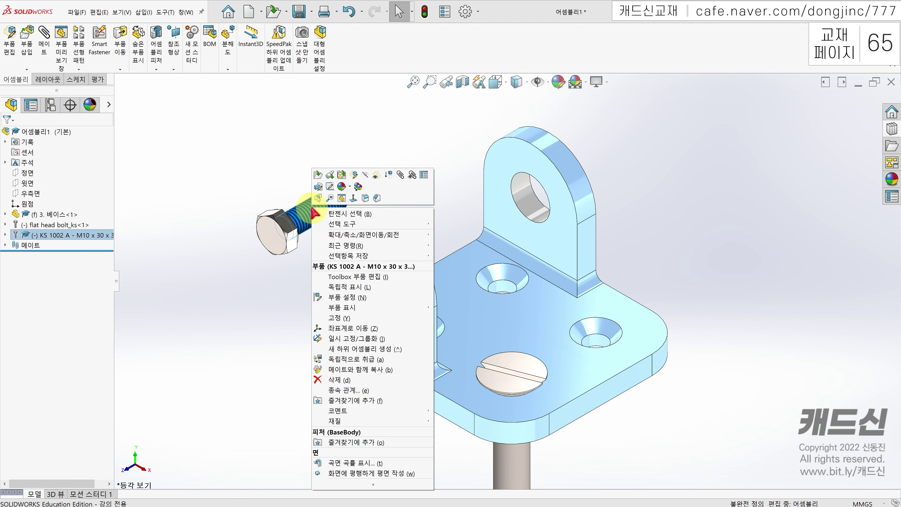
click(355, 277)
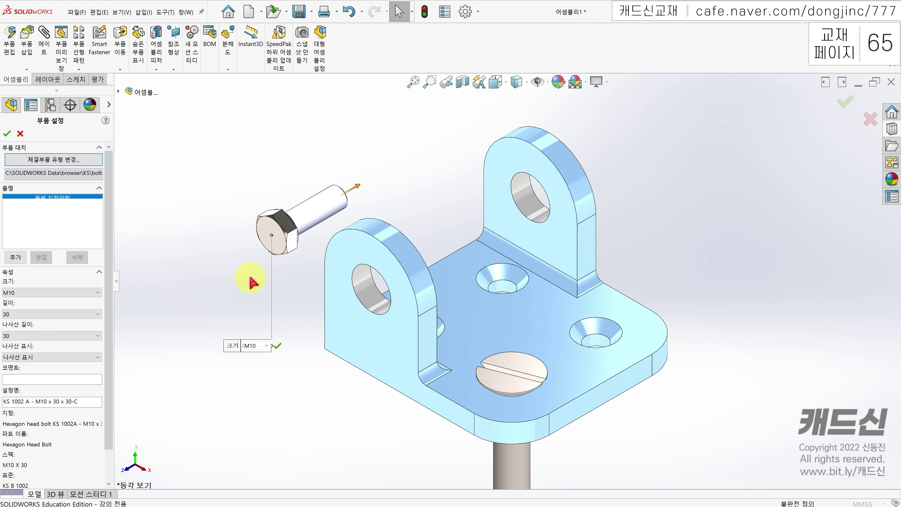
click(57, 292)
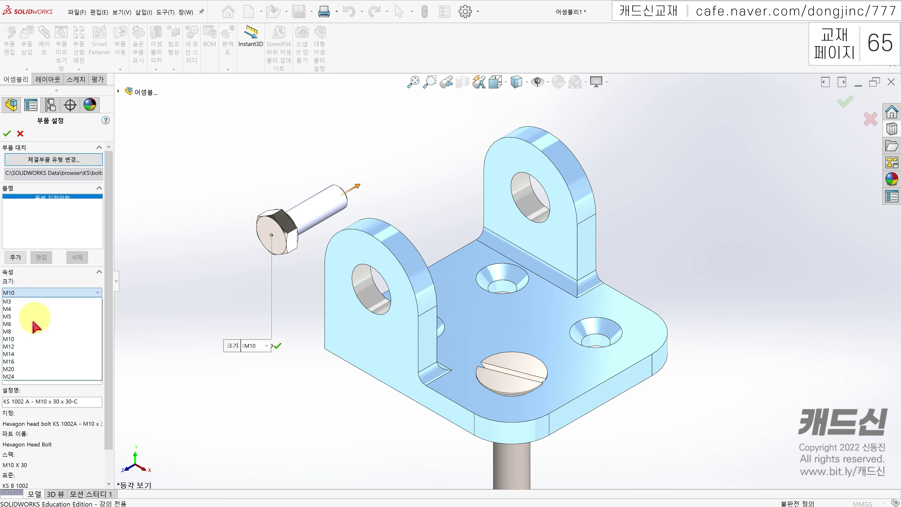
click(36, 324)
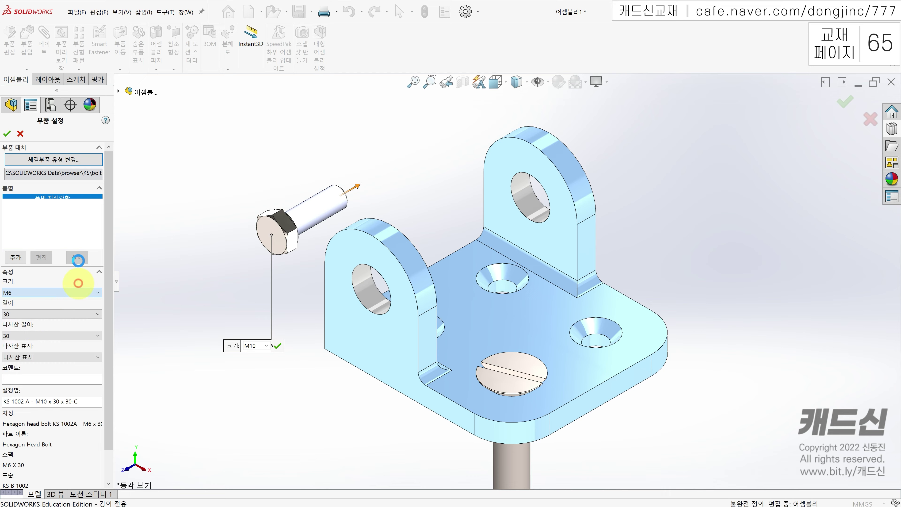
click(8, 134)
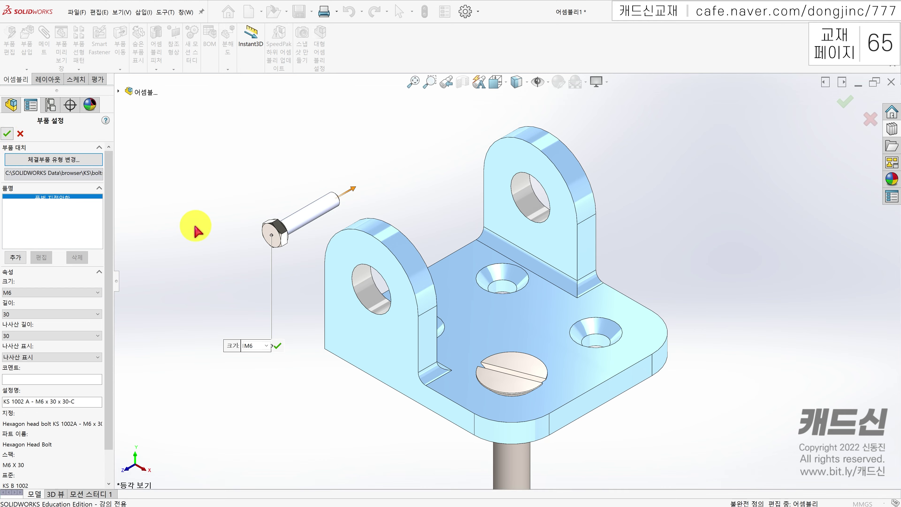
- Examine the resized hex bolt's component properties for its name, model document path and referenced configuration
right_click(307, 221)
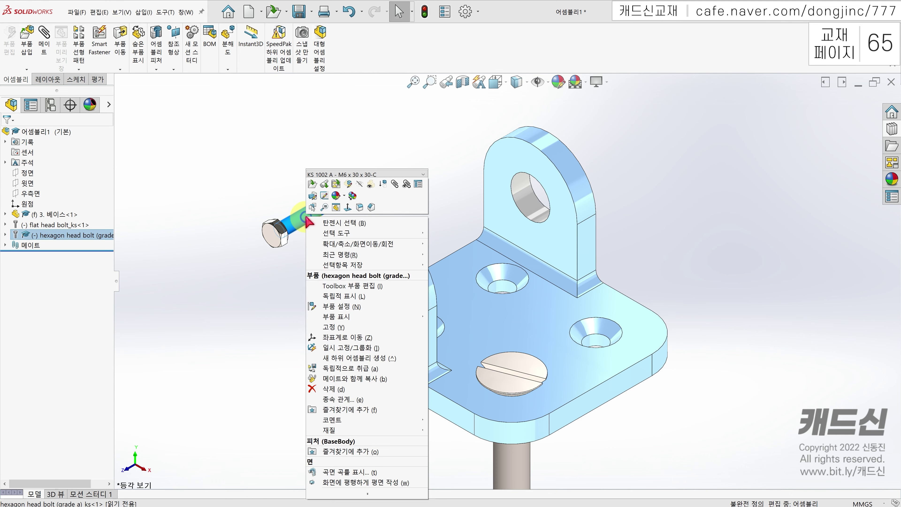
click(417, 185)
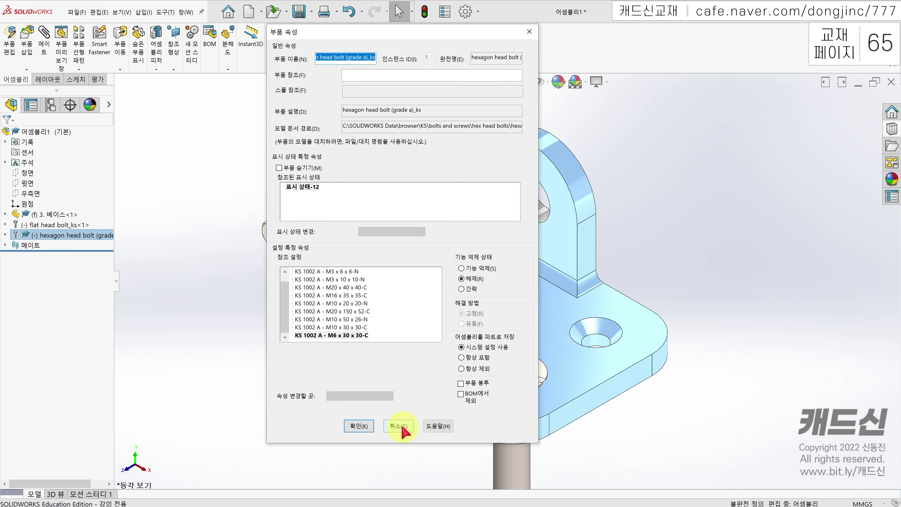
click(399, 426)
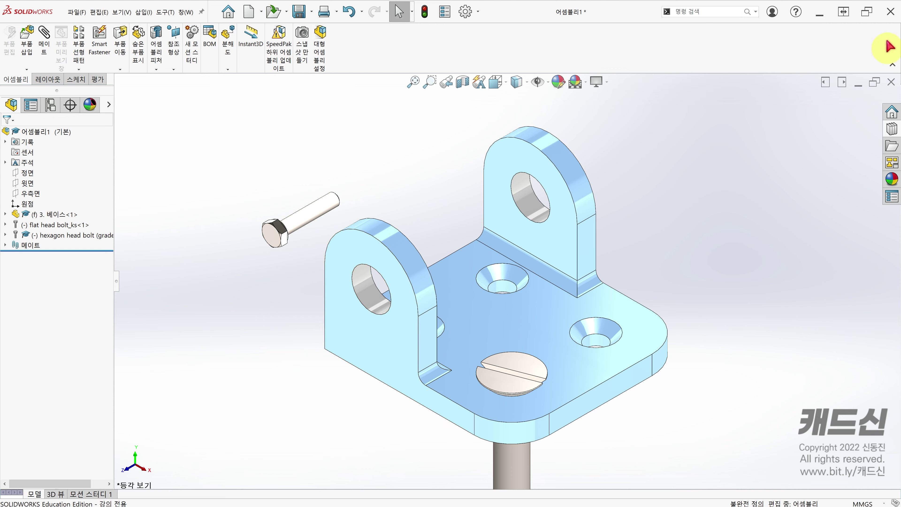
- Close SOLIDWORKS without saving the modified documents
click(891, 13)
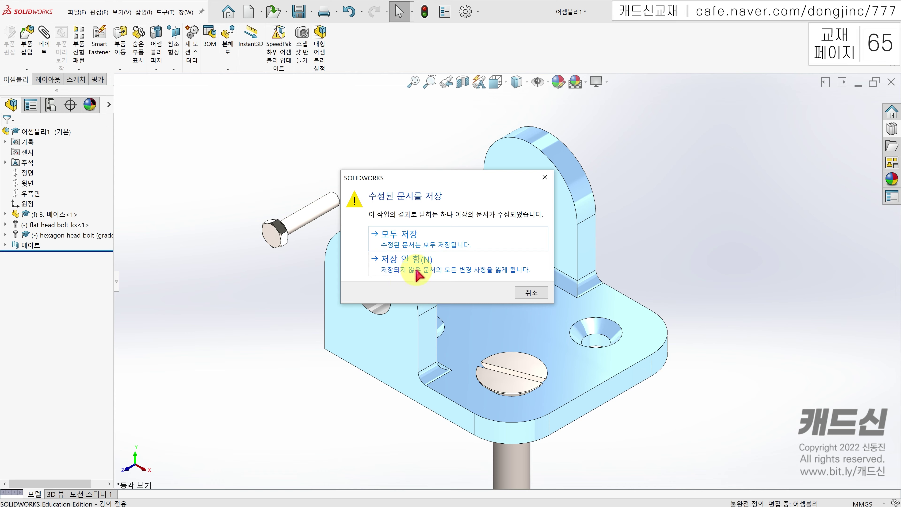
click(420, 274)
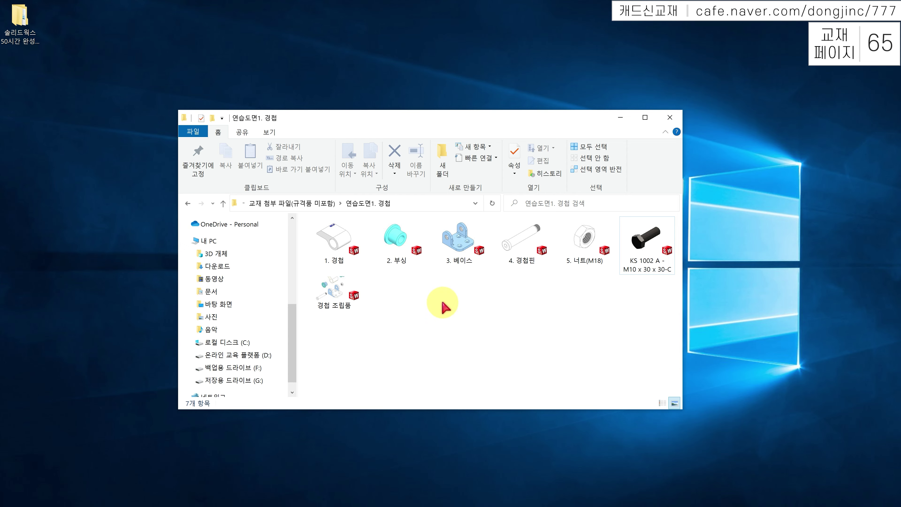
- Open the SOLIDWORKS program folder at C:\Program Files\SOLIDWORKS Corp\SOLIDWORKS
click(237, 344)
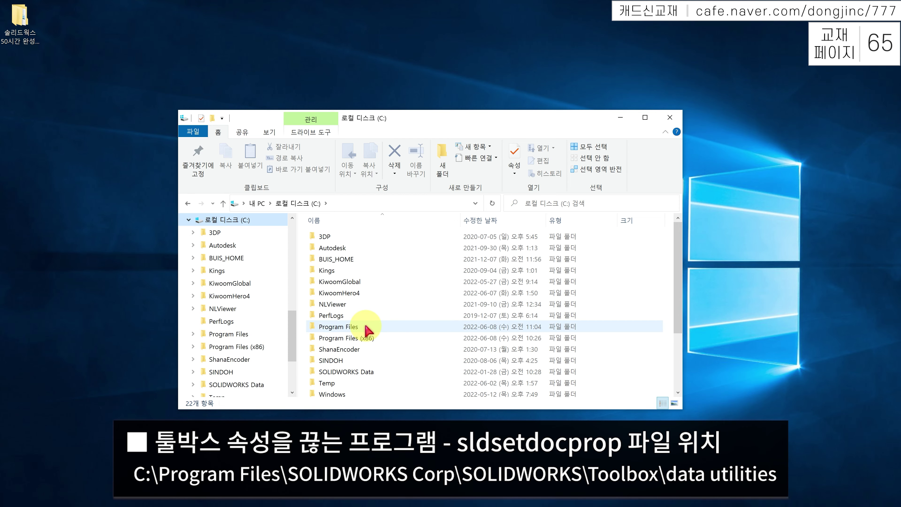
double_click(366, 326)
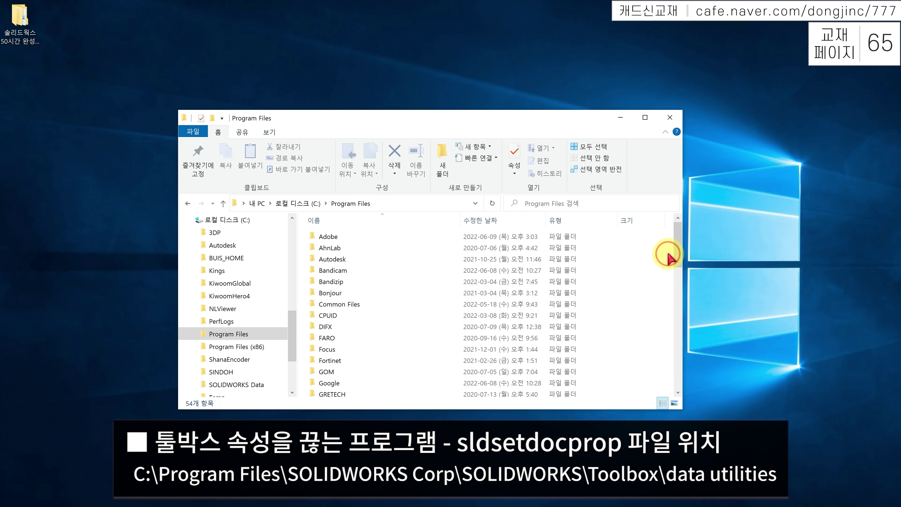
scroll(654, 256, down, 13)
click(321, 235)
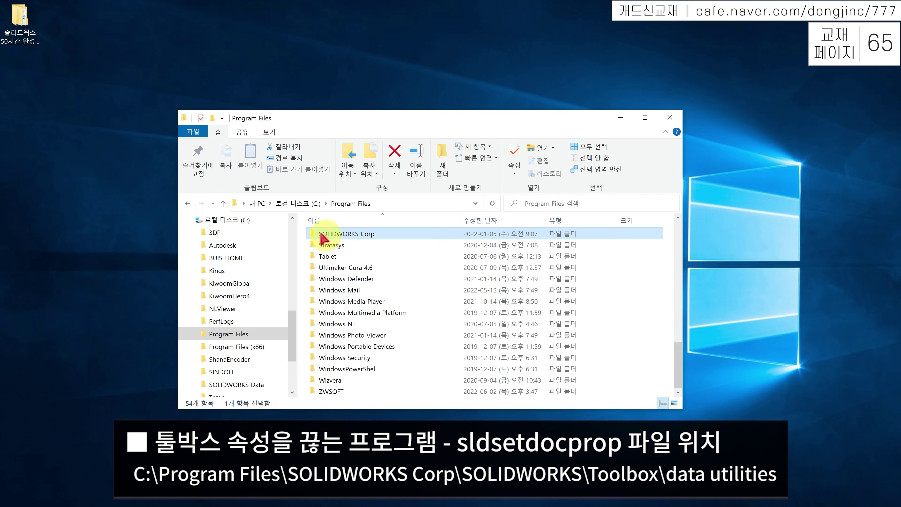
click(366, 234)
double_click(366, 234)
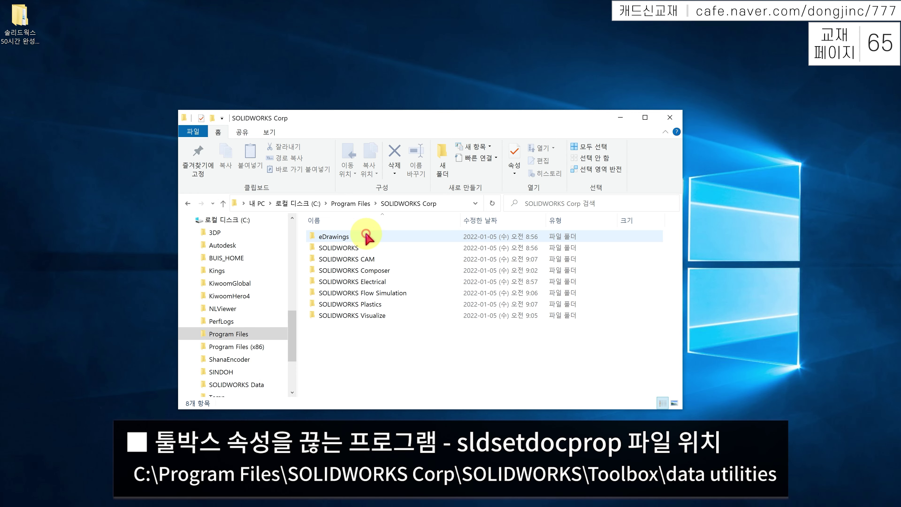
double_click(355, 249)
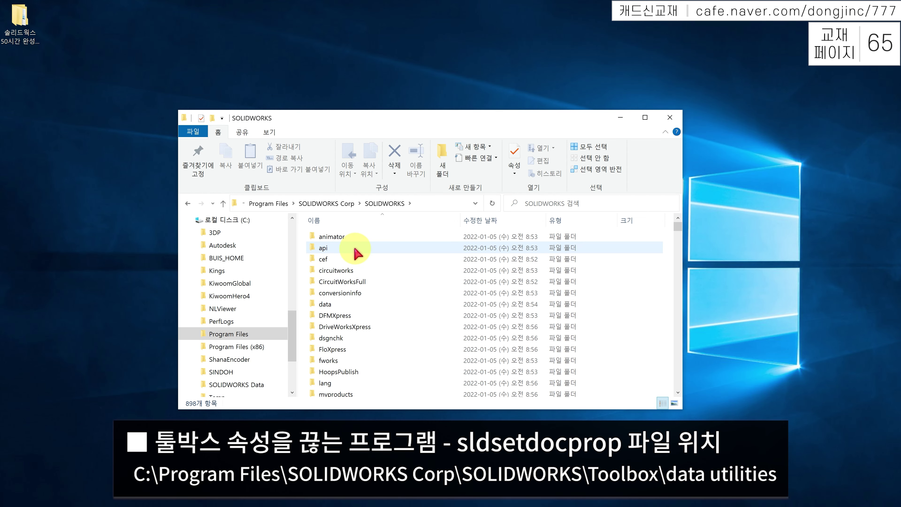
- Open the Toolbox\data utilities subfolder and run the sldsetdocprop utility
key(t)
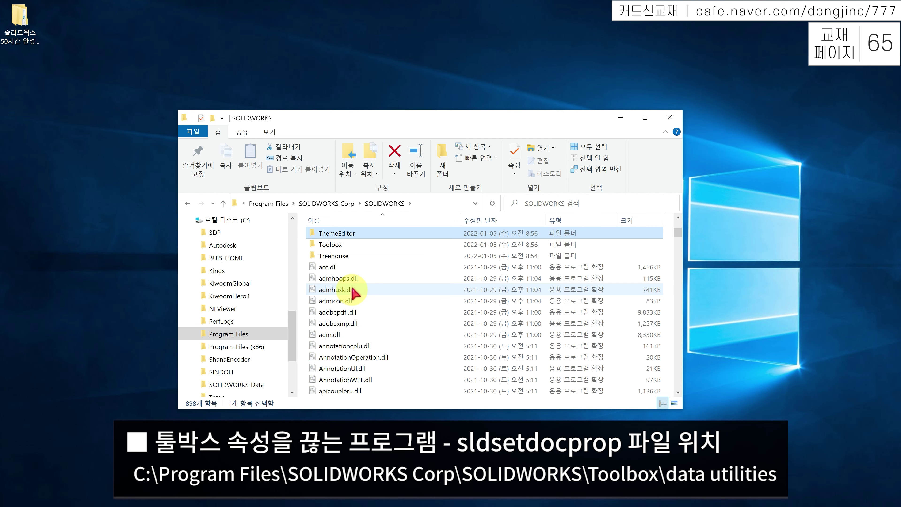
double_click(338, 247)
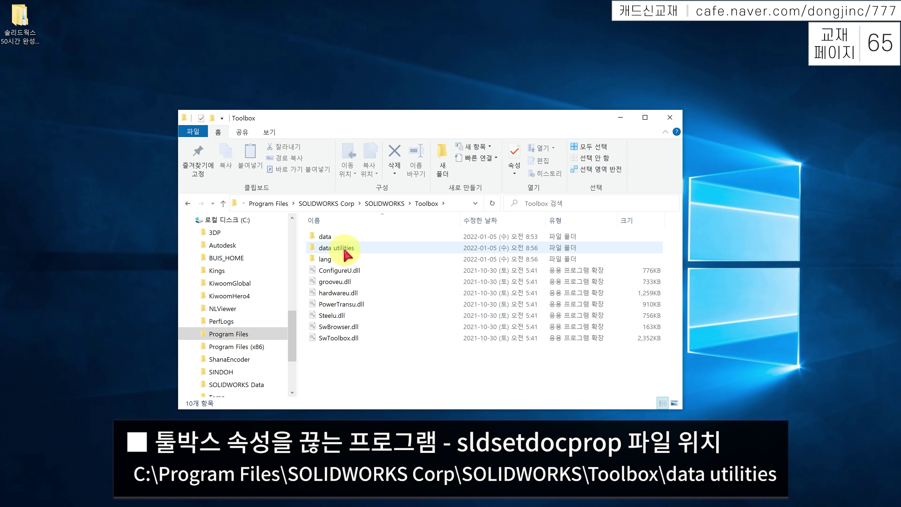
mouse_move(336, 250)
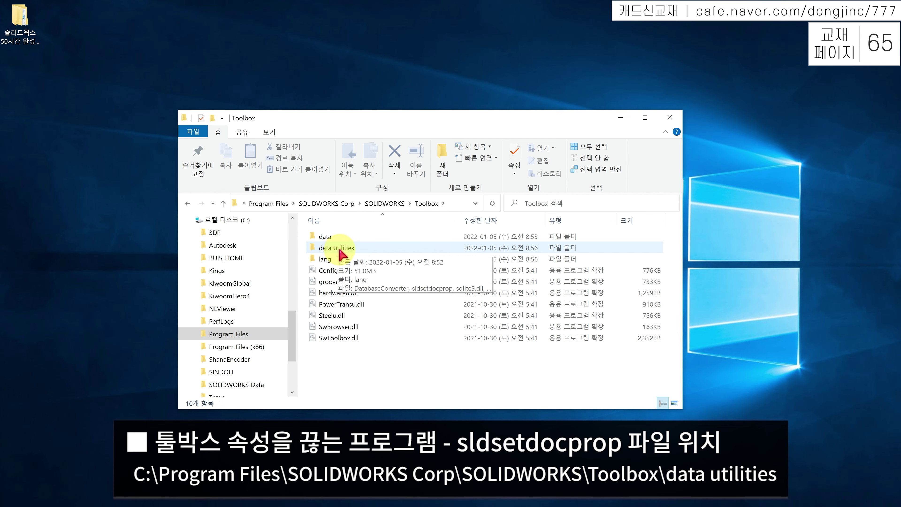
double_click(340, 250)
mouse_move(334, 259)
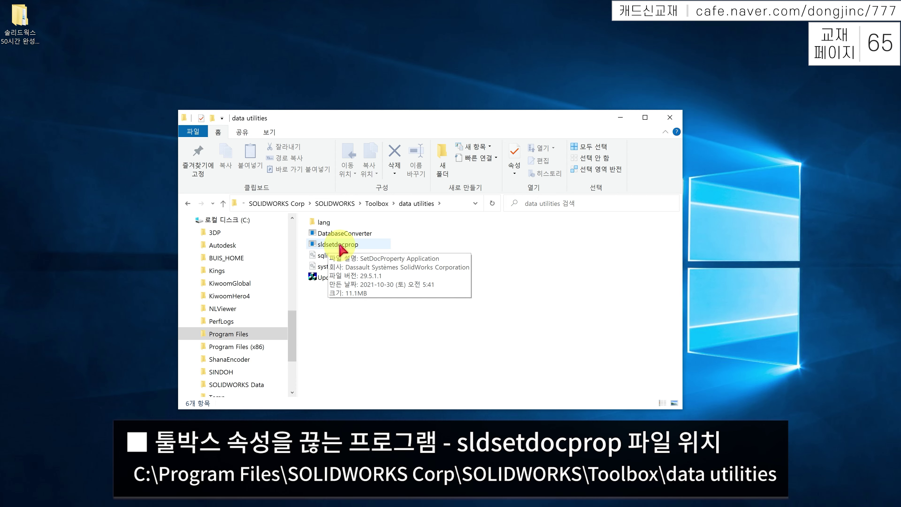
double_click(339, 246)
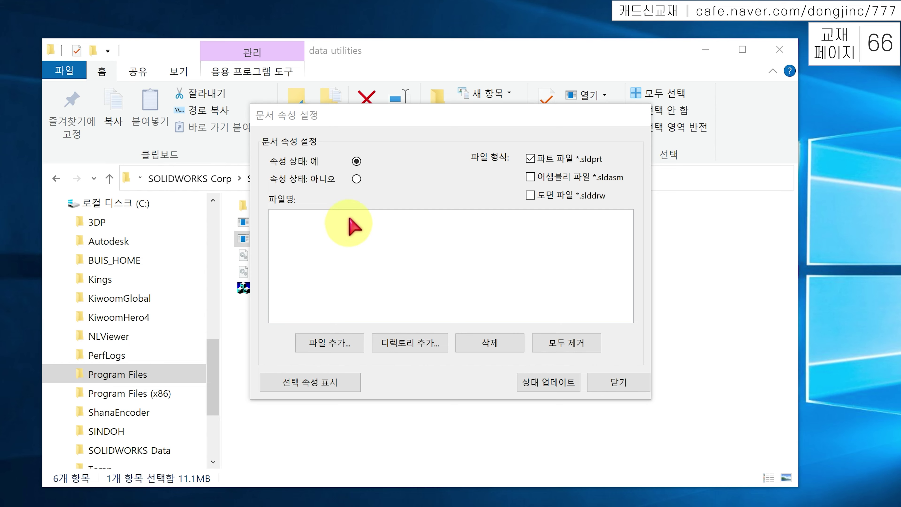
- Set the property status to No (아니오) and add the part KS 1002 A - M10 x 30 x 30-C from the 연습도면1. 경첩 folder
click(356, 178)
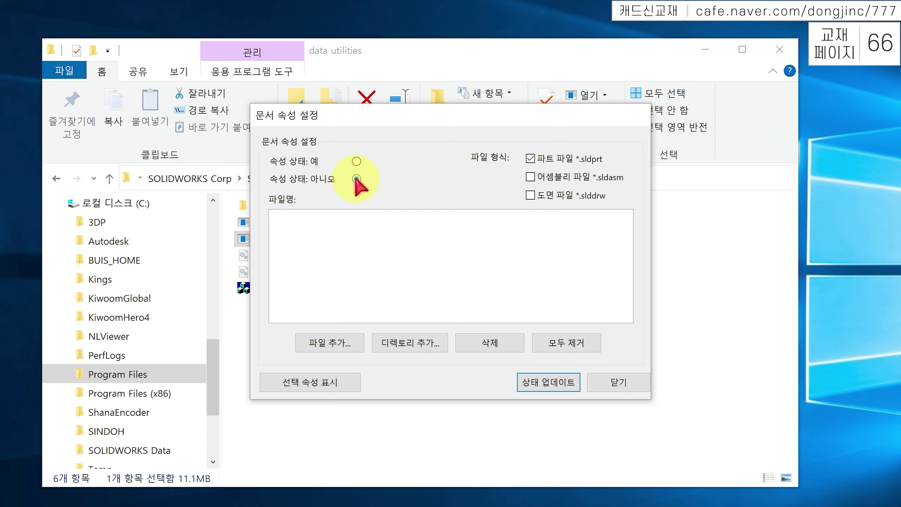
click(335, 344)
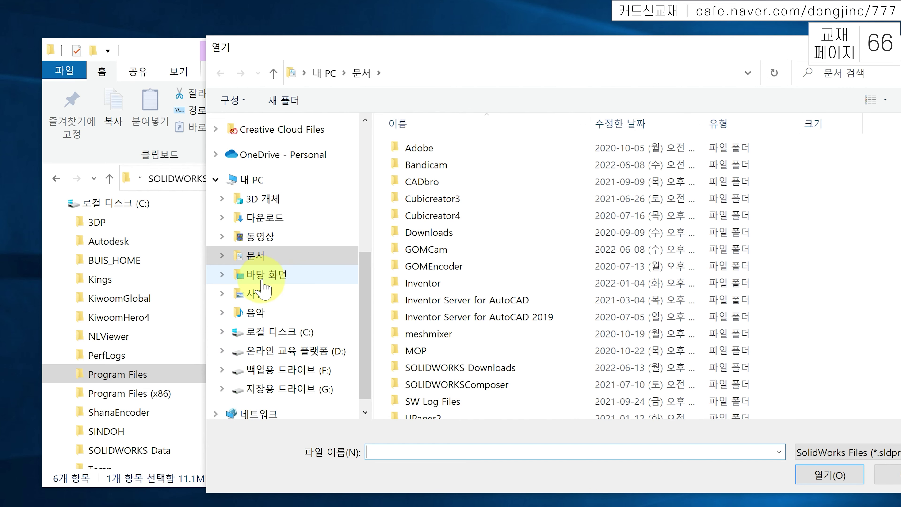
click(262, 279)
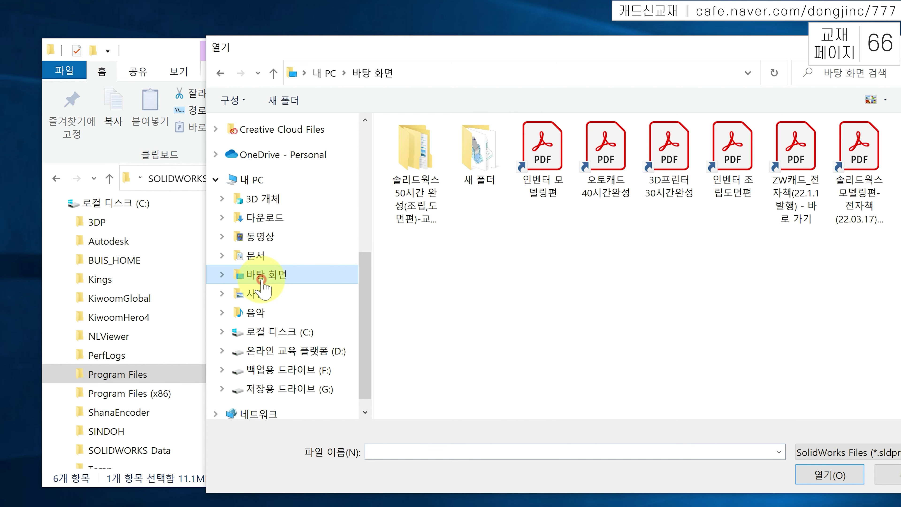
double_click(421, 194)
click(457, 153)
double_click(457, 153)
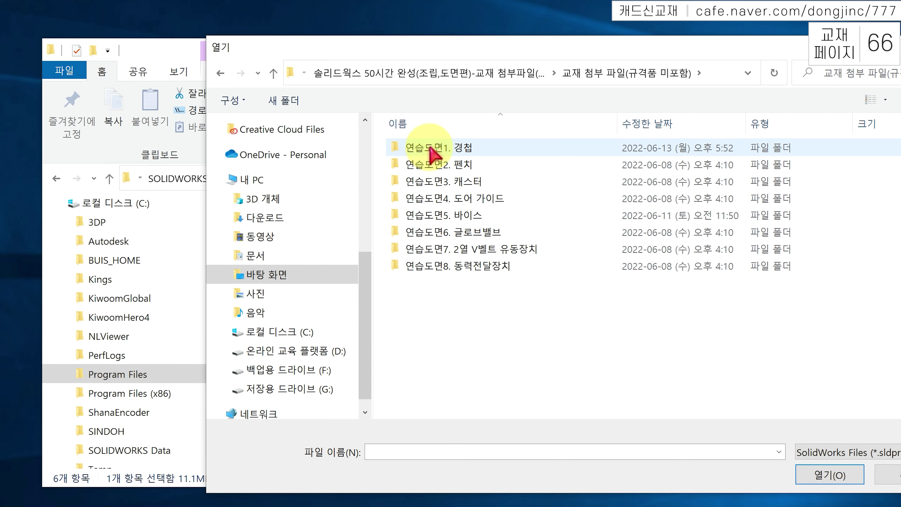
double_click(437, 152)
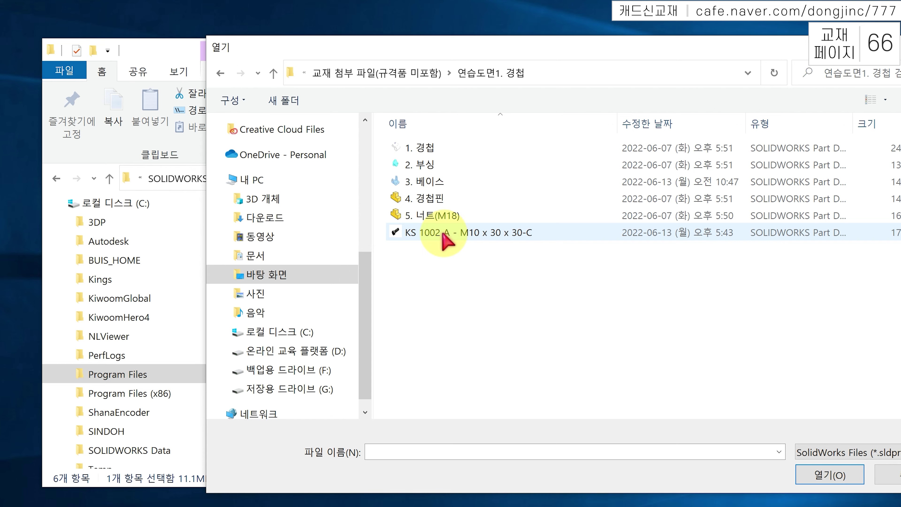
double_click(423, 233)
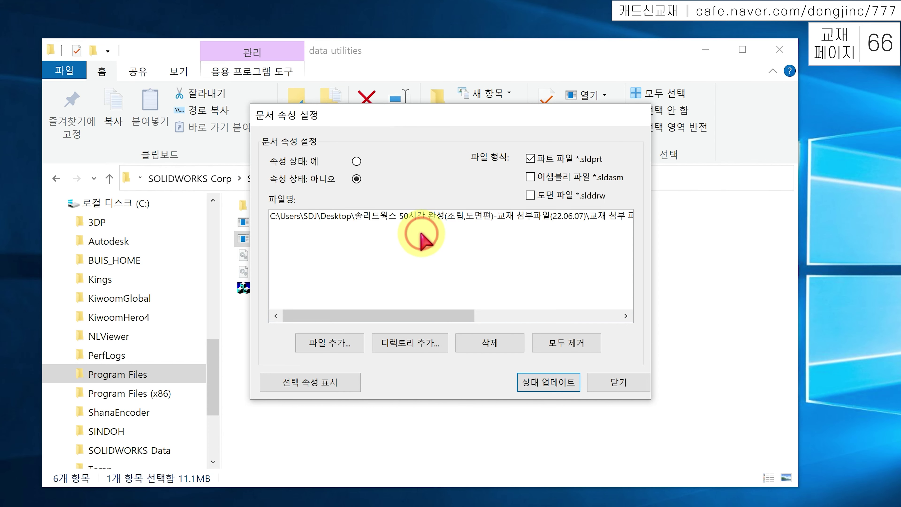
- Check the added bolt's file path, update its property status, and close the document property utility
drag(377, 315, 577, 237)
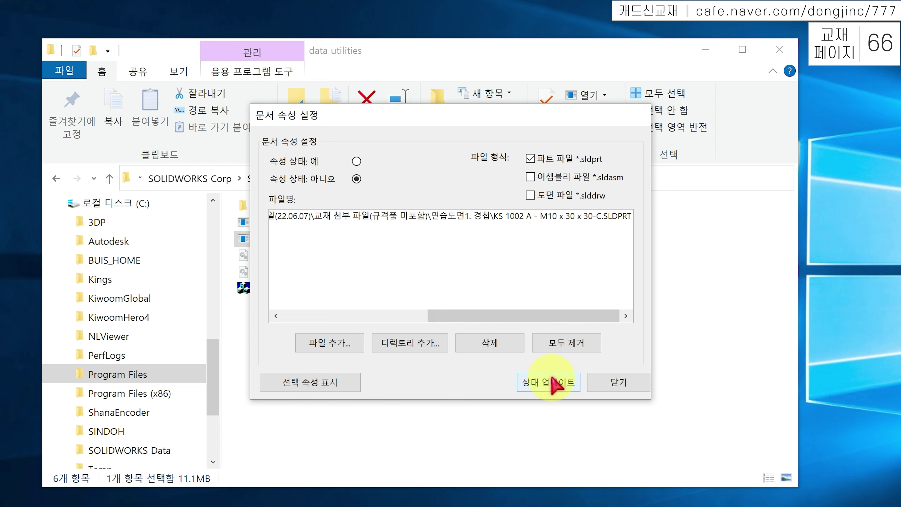
click(549, 384)
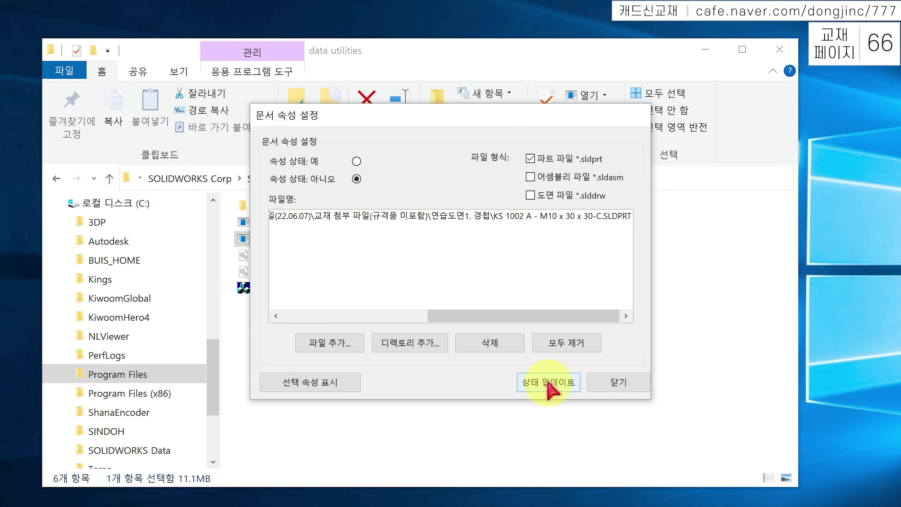
click(544, 389)
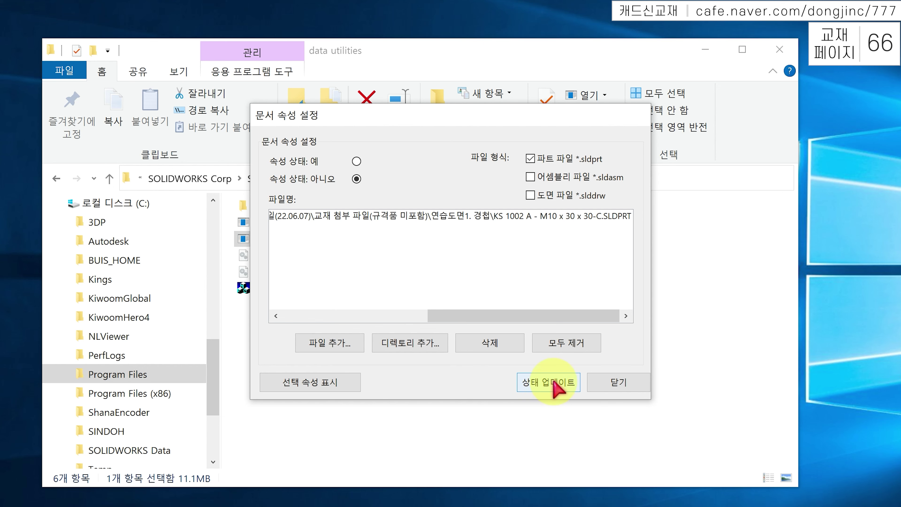
click(619, 383)
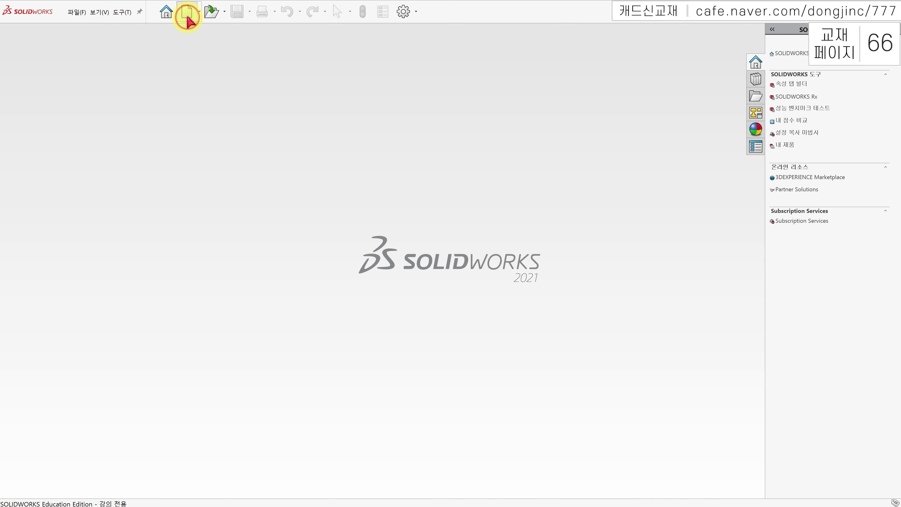
- Create a new SOLIDWORKS assembly from the 조립품 template and select its origin
click(187, 14)
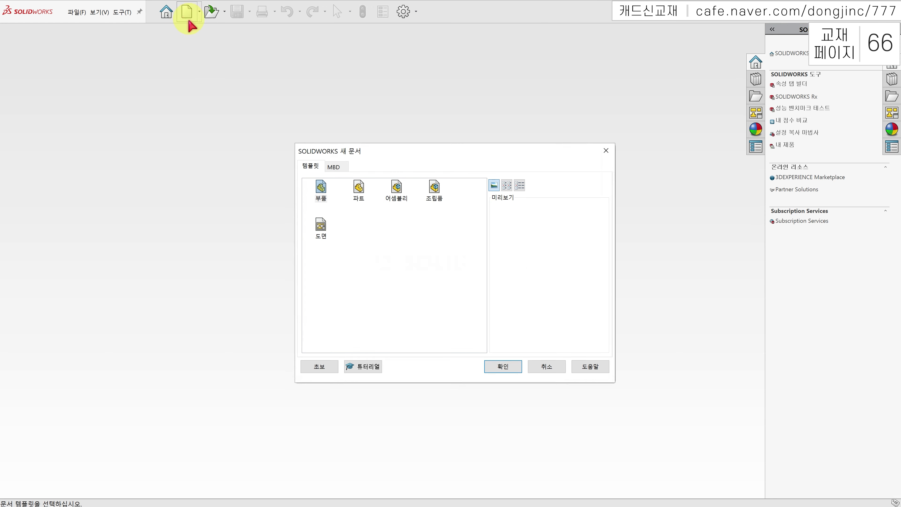
double_click(434, 191)
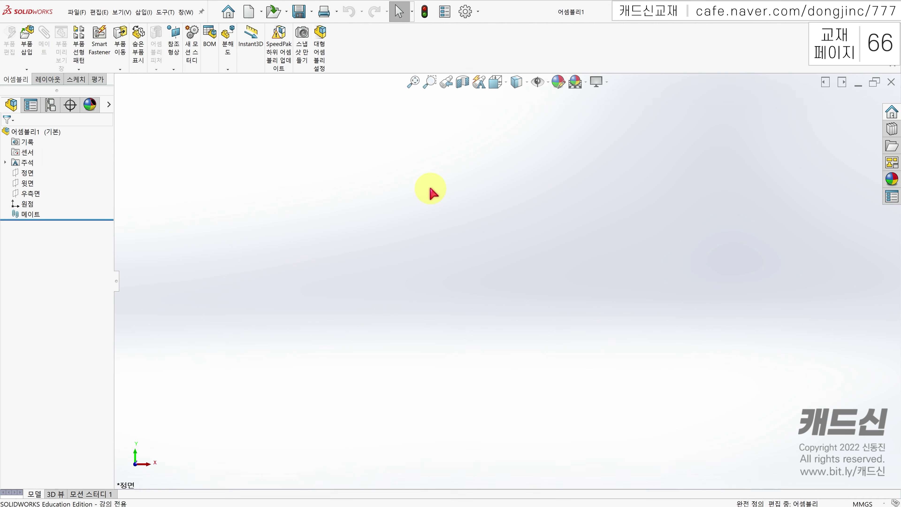
click(23, 205)
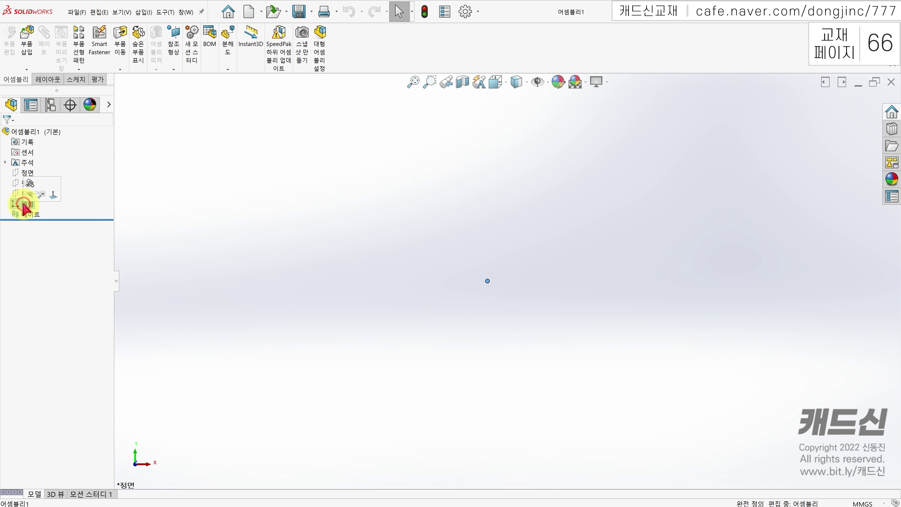
- Insert the 3. 베이스 part from the 연습도면1. 경첩 library folder at the assembly origin and show it in isometric view
click(893, 131)
click(837, 113)
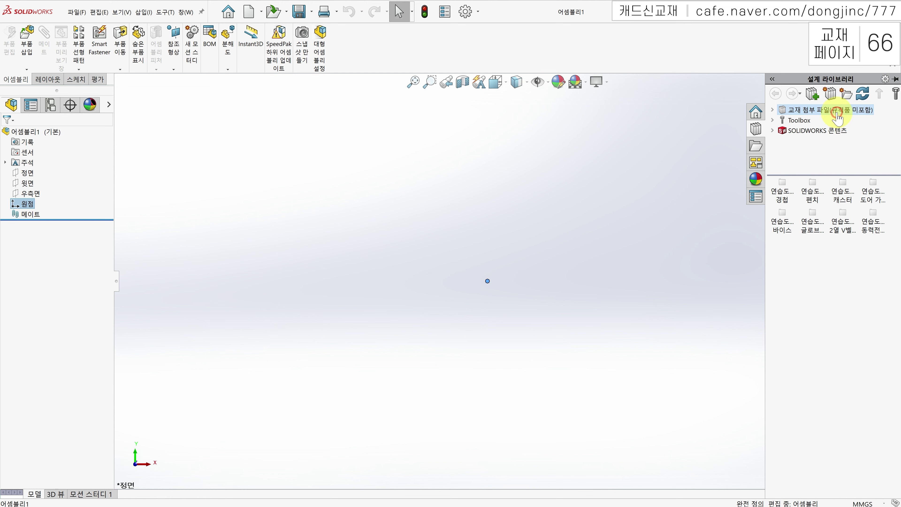
click(783, 190)
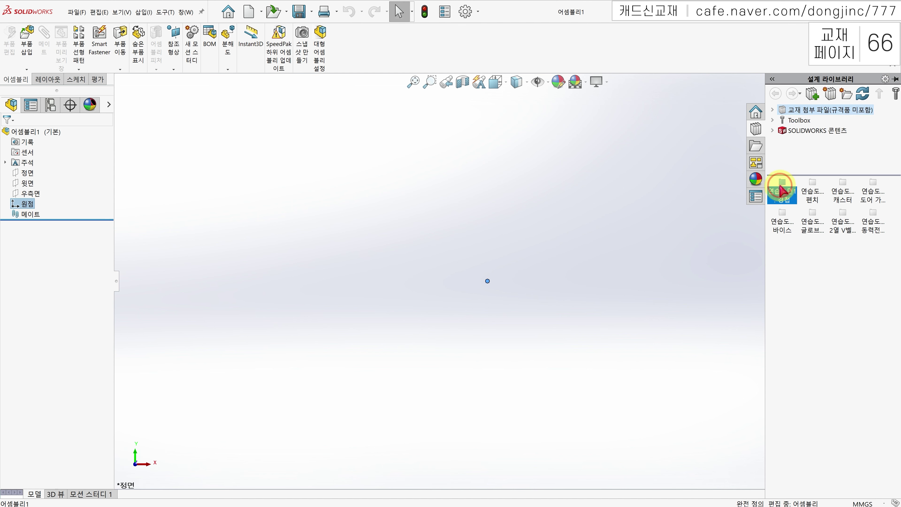
double_click(782, 190)
drag(843, 185, 508, 281)
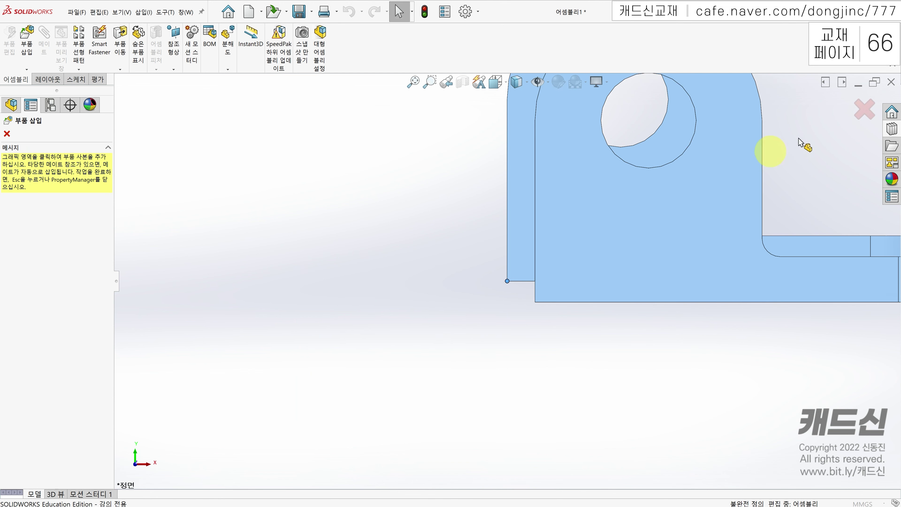
click(865, 110)
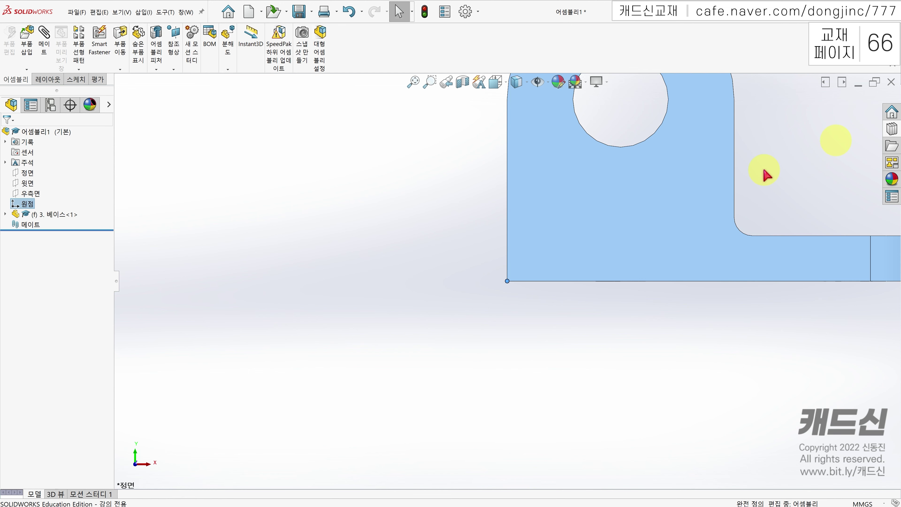
key(ctrl+7)
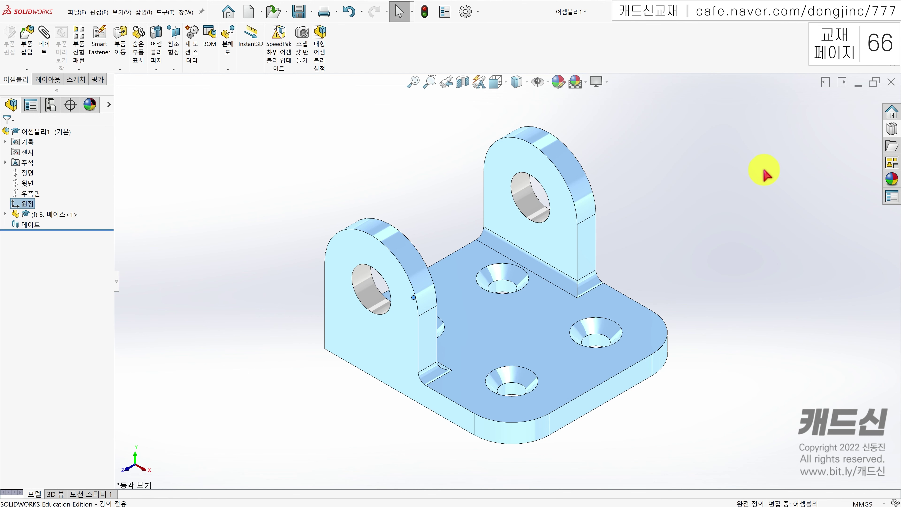
- Insert one KS 1002 A - M10 x 30 x 30-C bolt from the design library into empty space beside the base
click(891, 129)
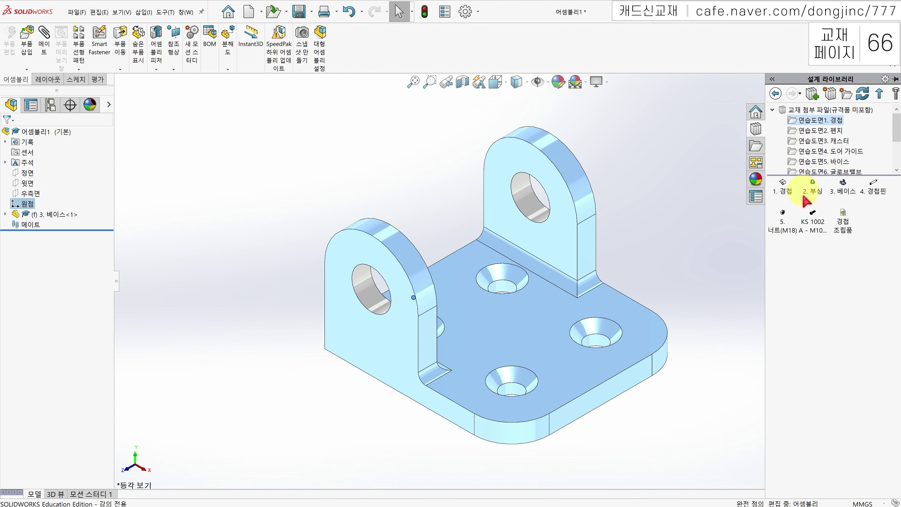
mouse_move(814, 225)
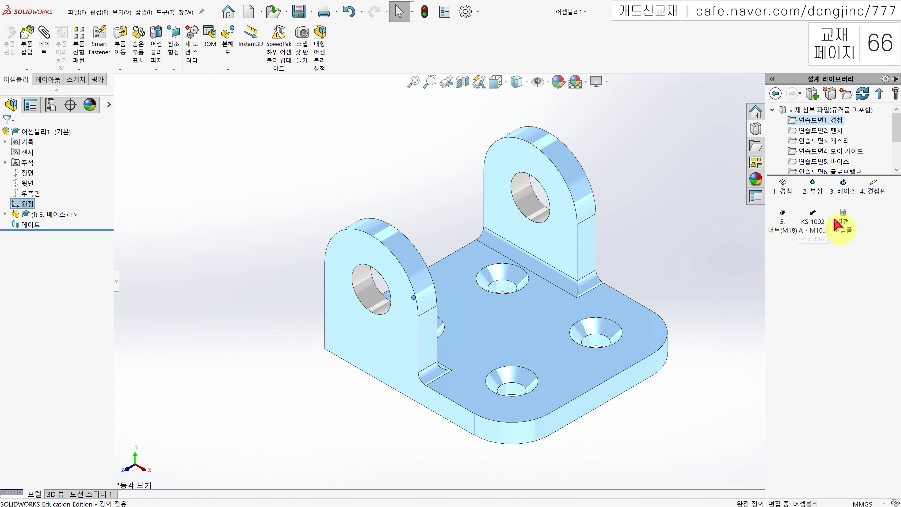
drag(815, 221, 294, 193)
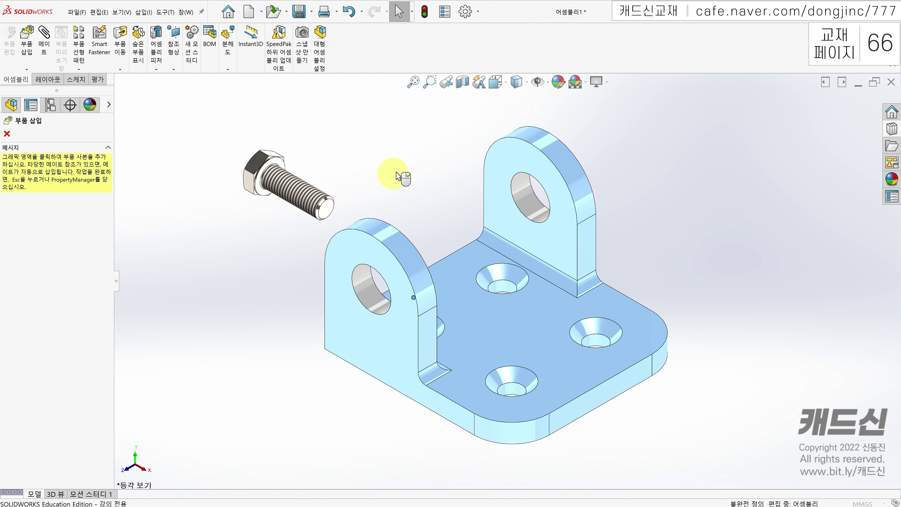
key(Escape)
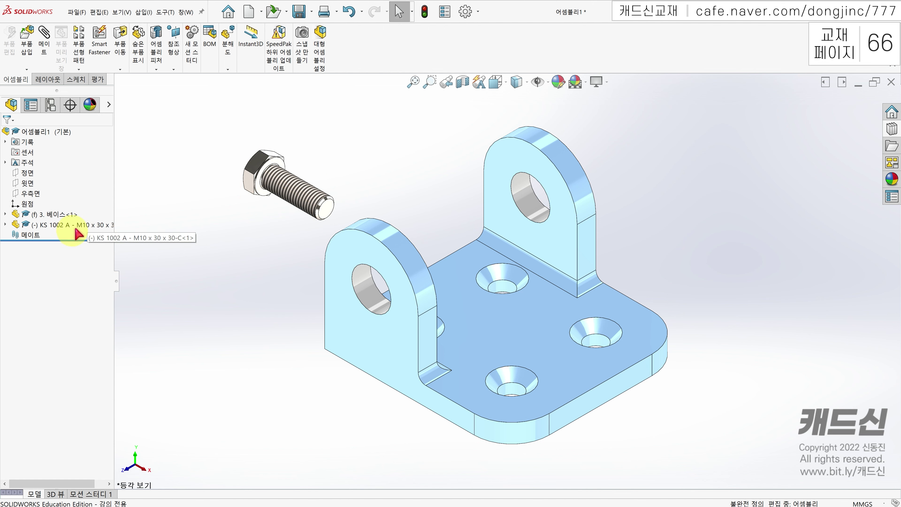
- Examine the inserted M10 bolt's component properties for its model document path and referenced configuration, leaving them unchanged
right_click(81, 226)
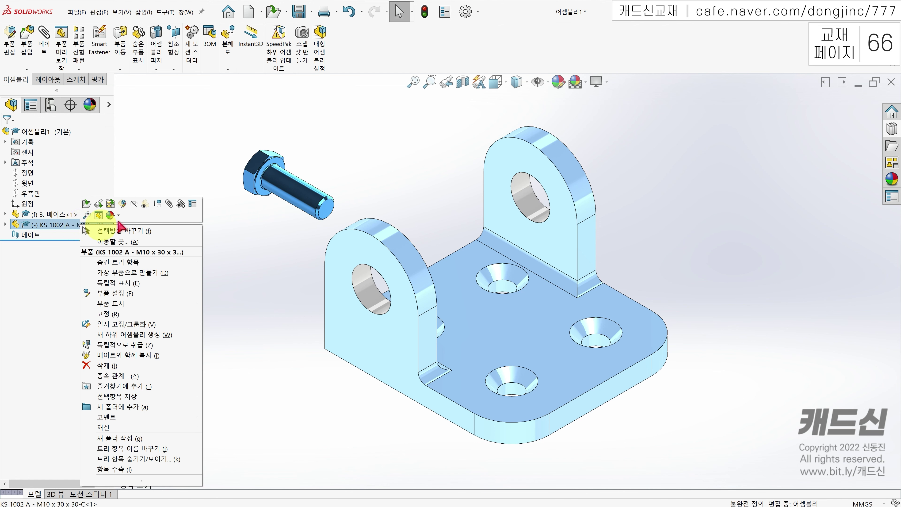
click(192, 204)
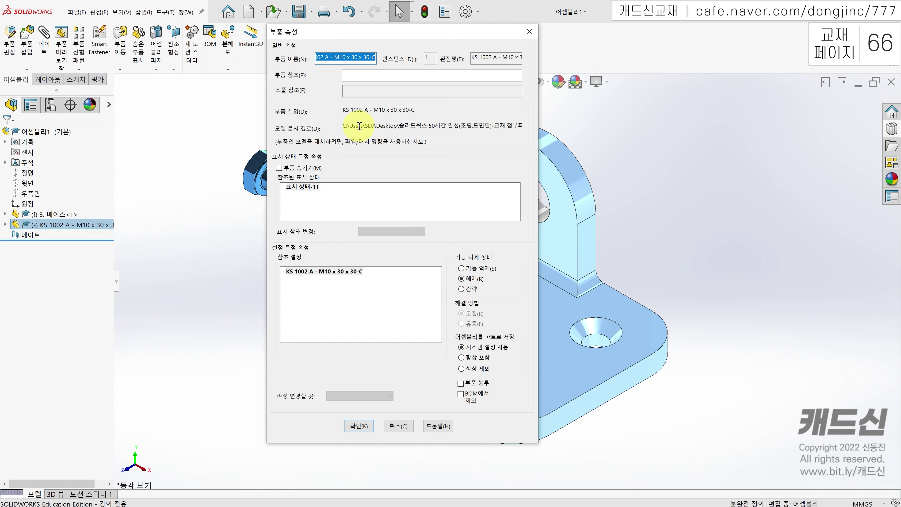
click(398, 426)
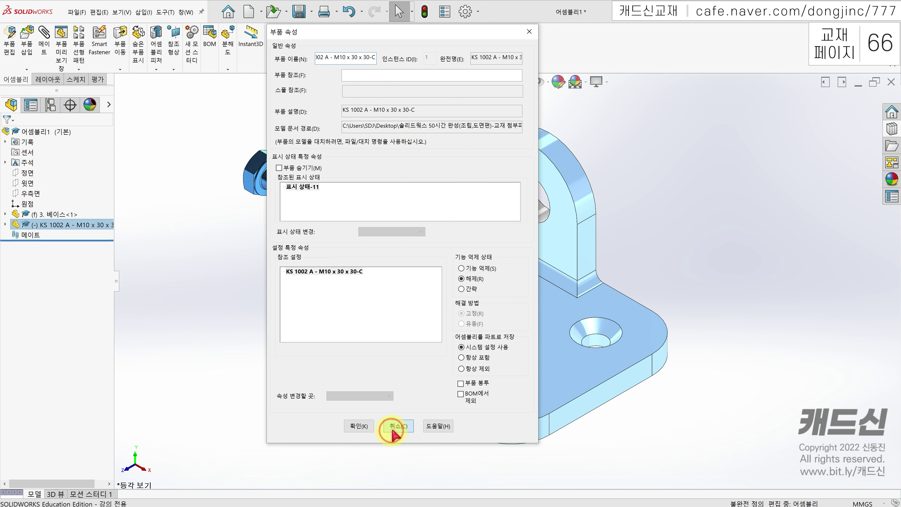
click(242, 176)
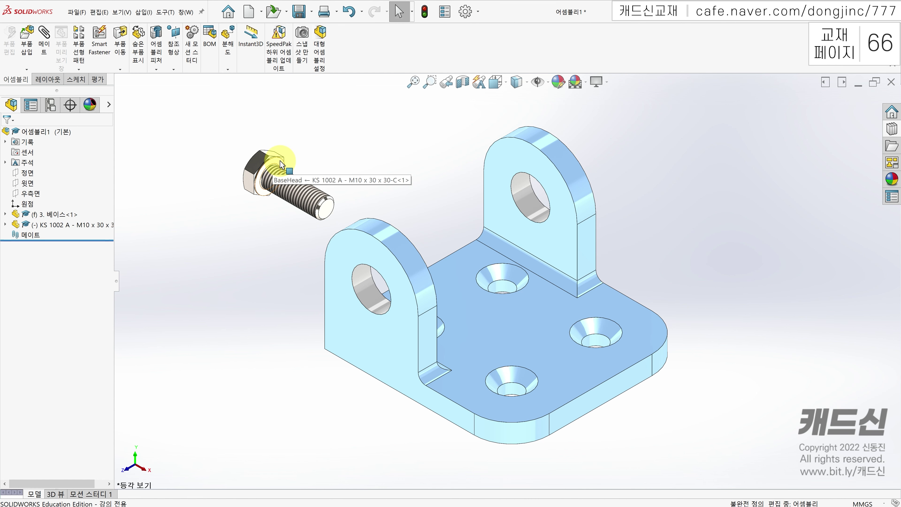
- Switch to File Explorer, view the bolt file in the 연습도면1. 경첩 folder, and return to the SOLIDWORKS assembly
key(alt+Tab)
double_click(460, 269)
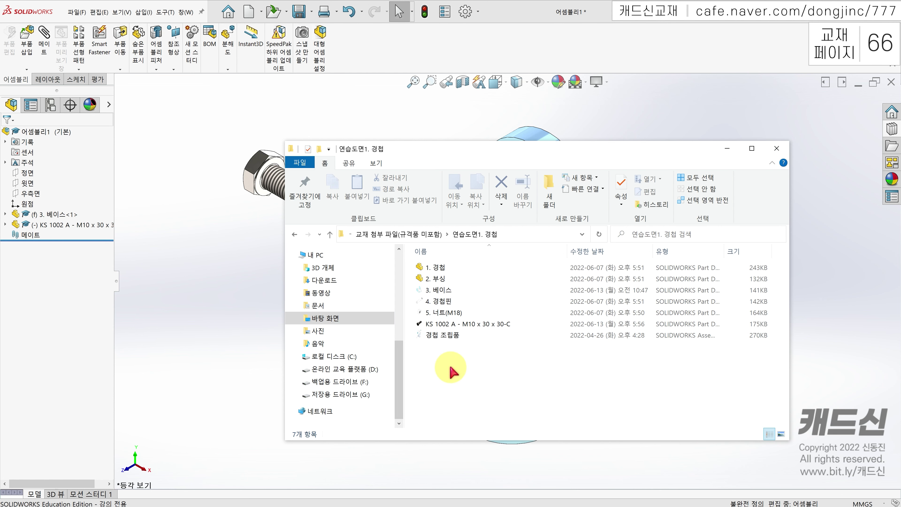
key(alt+Tab)
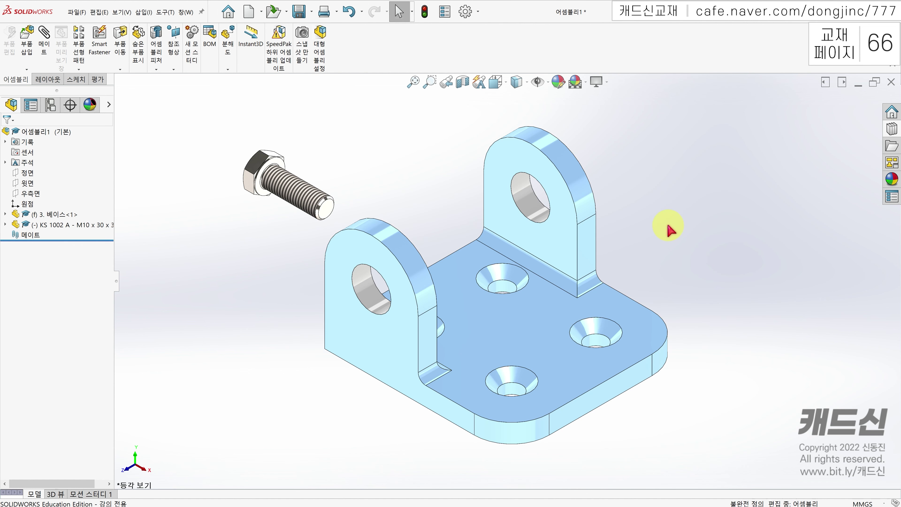